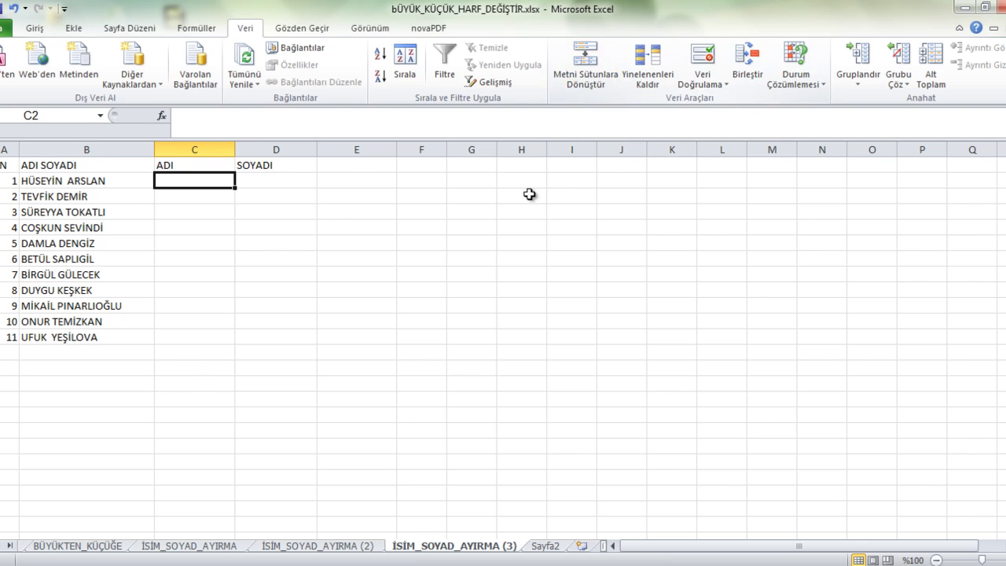
# Look through the İSİM_SOYAD_AYIRMA (2) and İSİM_SOYAD_AYIRMA sheets and return to the İSİM_SOYAD_AYIRMA (3) sheet
pyautogui.click(332, 544)
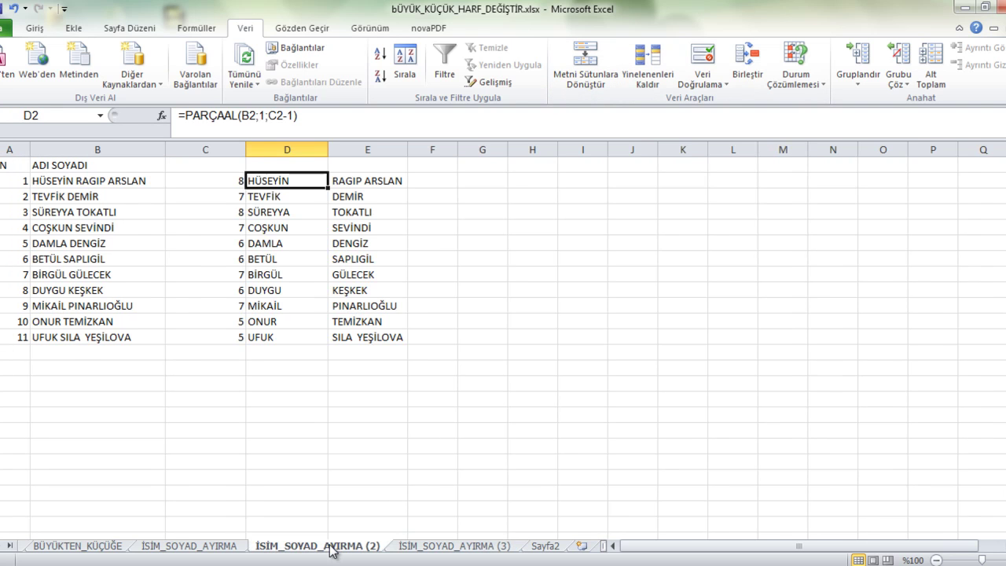
pyautogui.click(214, 551)
pyautogui.click(287, 548)
pyautogui.click(440, 550)
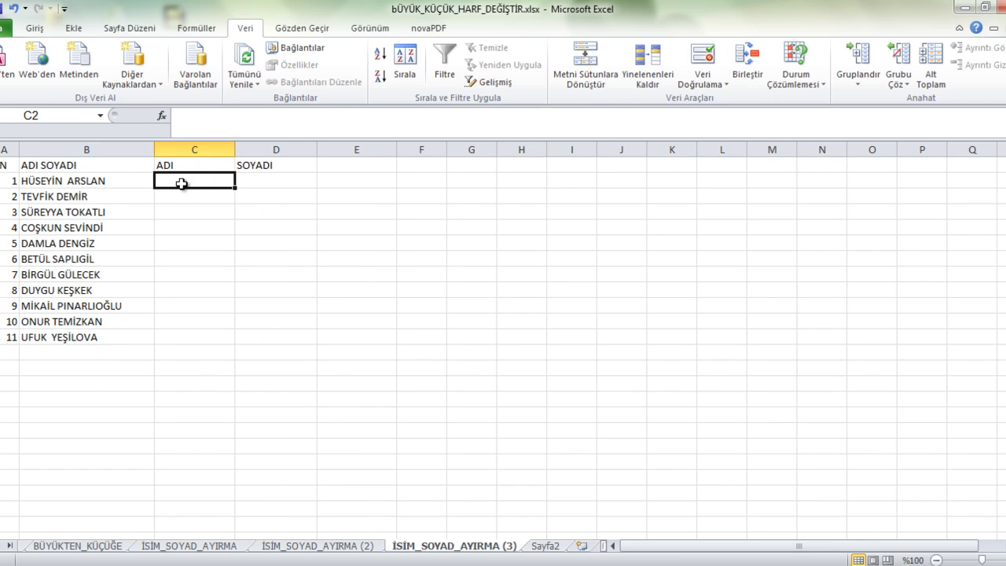
pyautogui.click(35, 28)
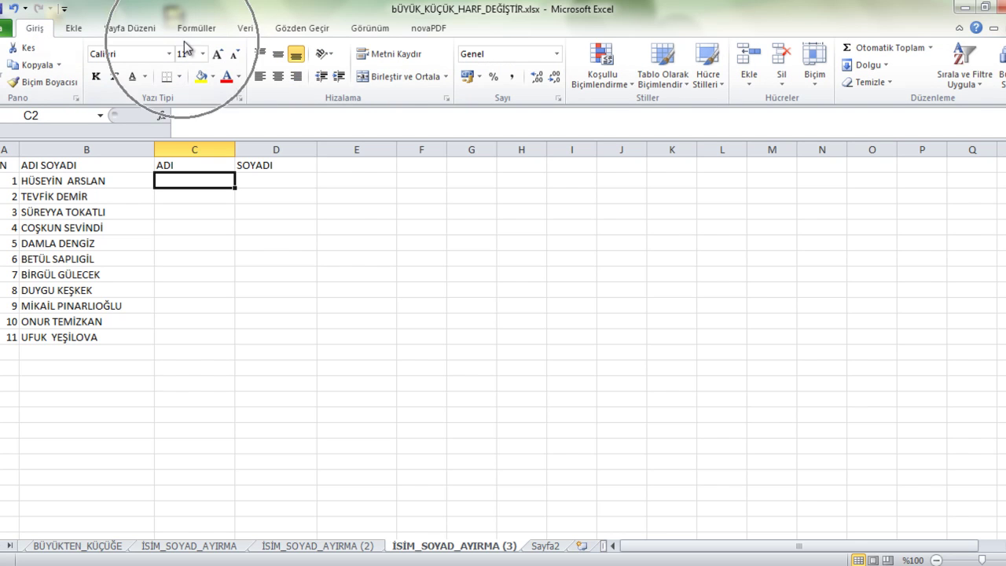
pyautogui.click(246, 30)
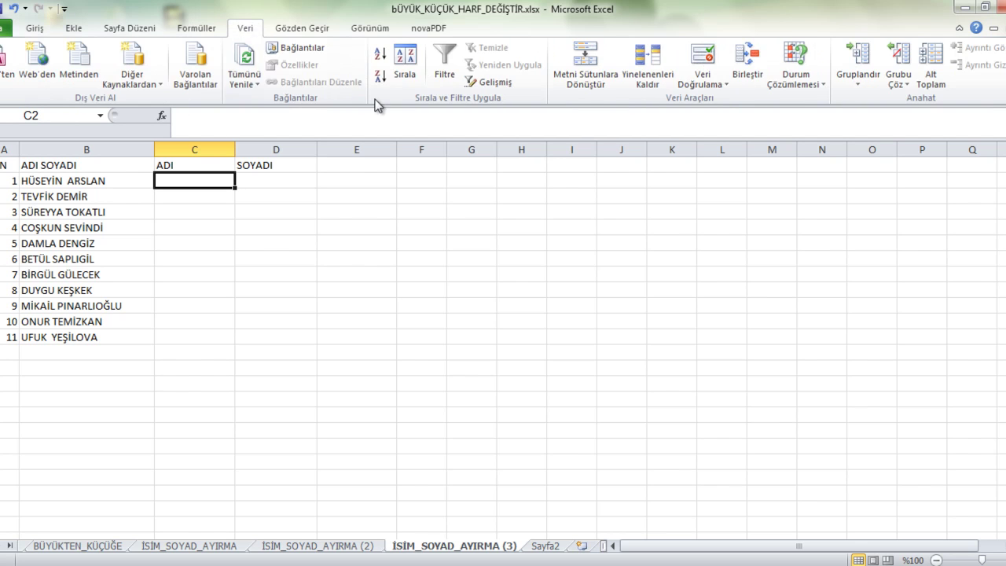
pyautogui.click(584, 70)
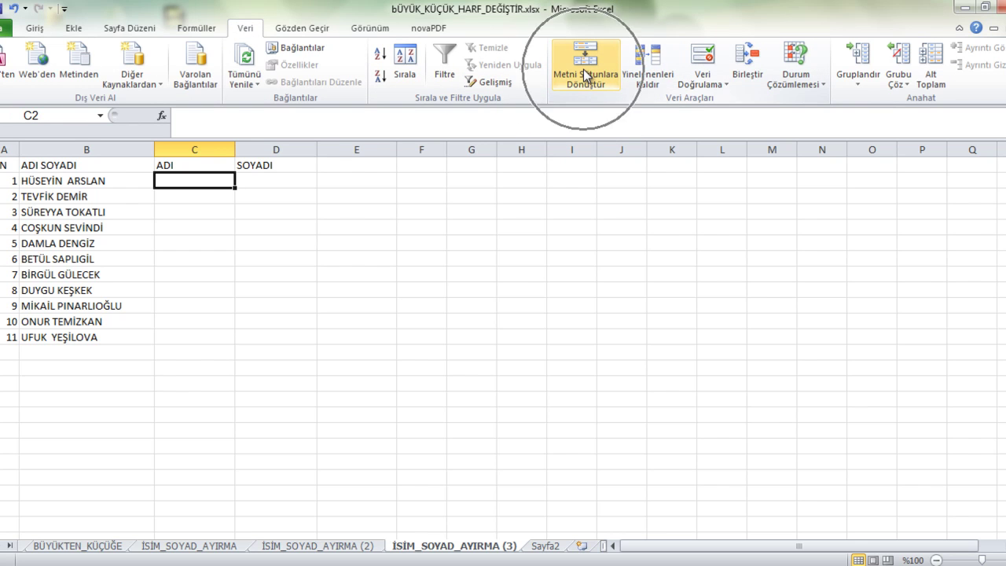
pyautogui.click(583, 69)
pyautogui.click(507, 332)
# Split the full names in B2:B12 into separate columns with Text to Columns, delimited by spaces, in General format, starting at $B$2
pyautogui.moveTo(76, 180); pyautogui.dragTo(95, 338)
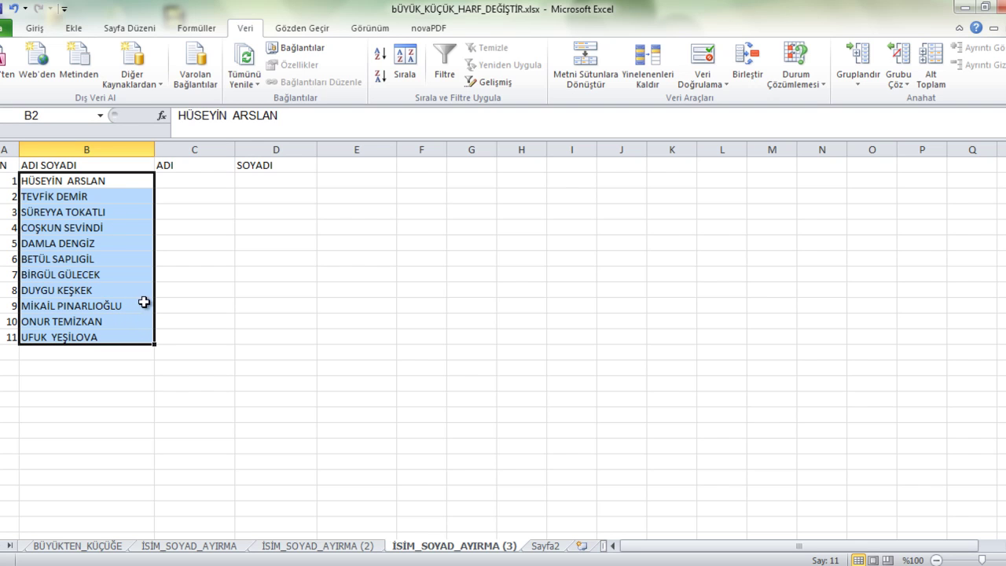
pyautogui.click(577, 59)
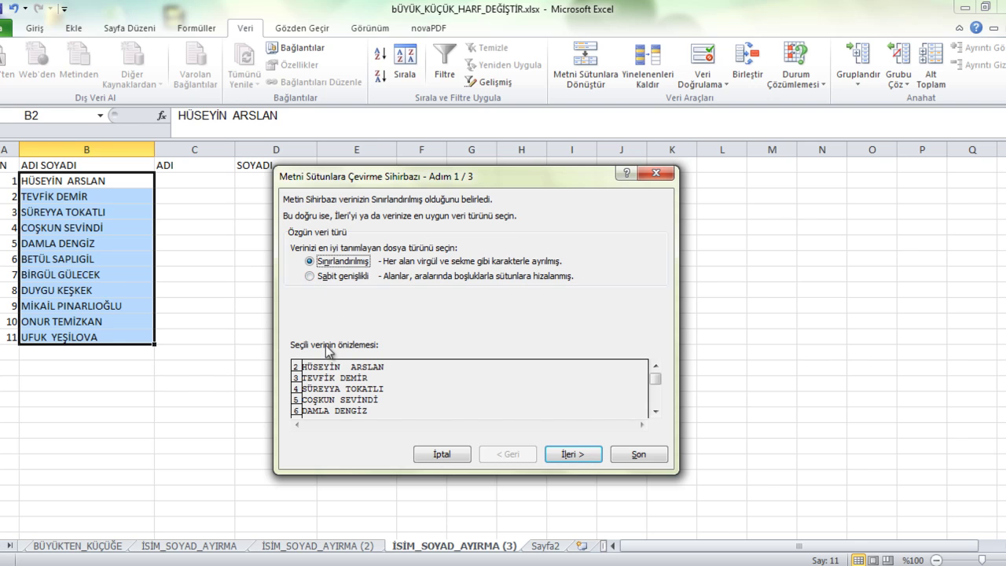
pyautogui.click(570, 456)
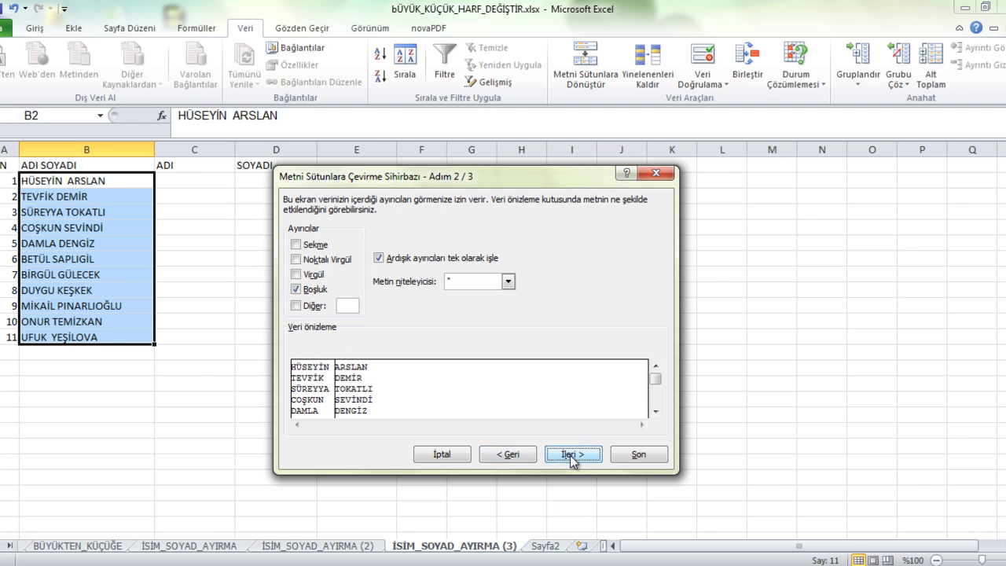
pyautogui.click(302, 279)
pyautogui.click(297, 260)
pyautogui.click(297, 260)
pyautogui.click(296, 275)
pyautogui.click(571, 461)
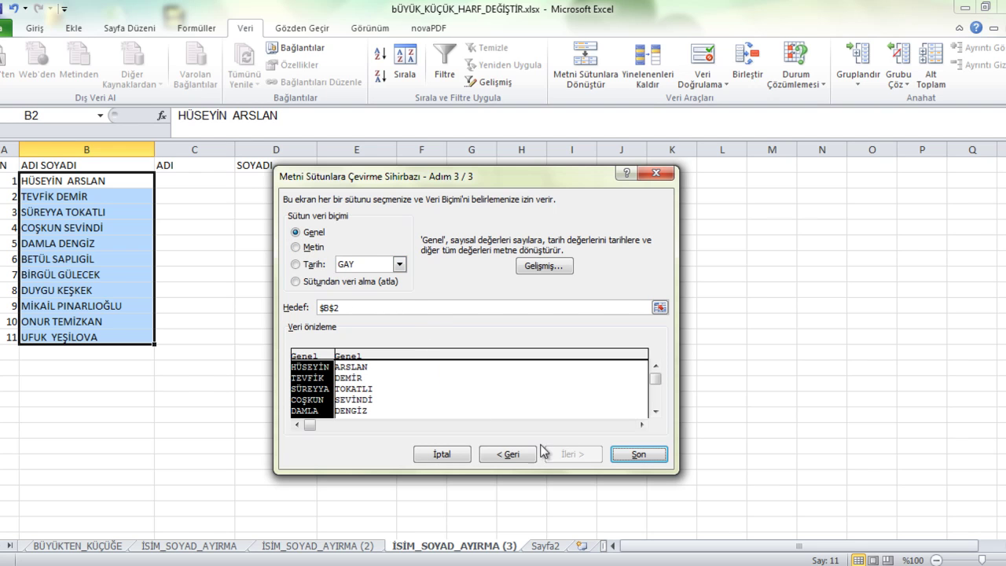
pyautogui.click(633, 454)
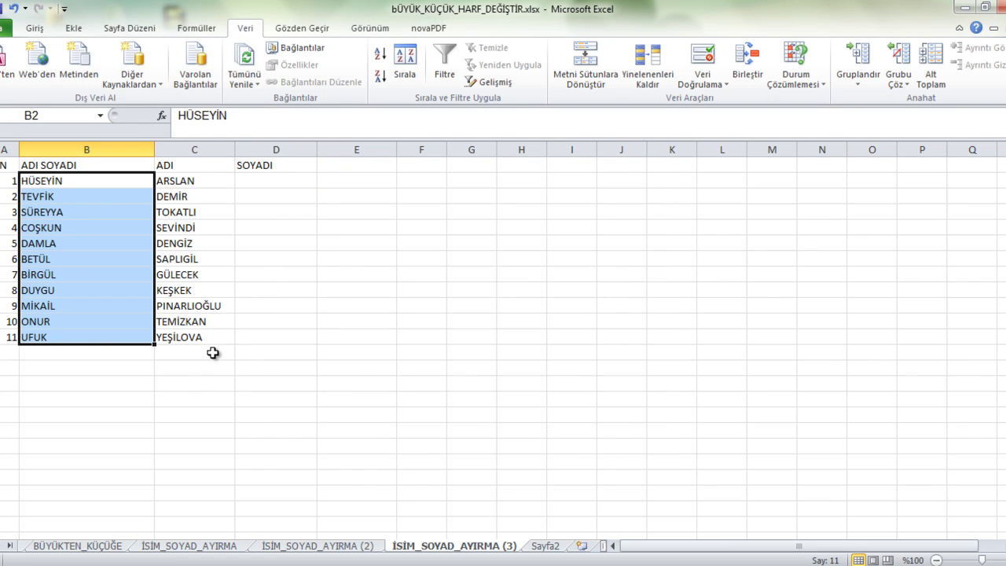
# Clear the SOYADI heading from cell D1
pyautogui.press('ctrl')
pyautogui.click(267, 165)
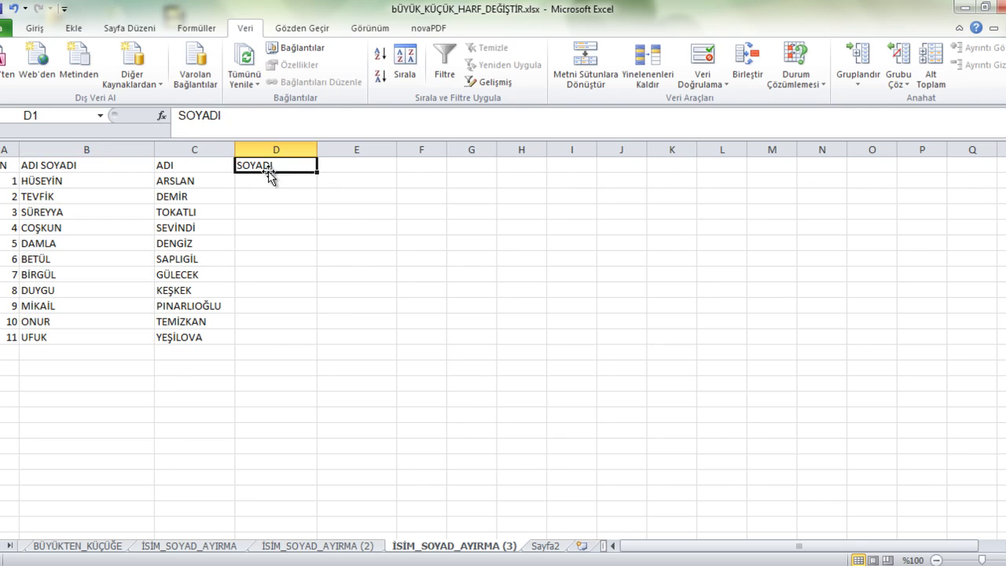
pyautogui.press('Delete')
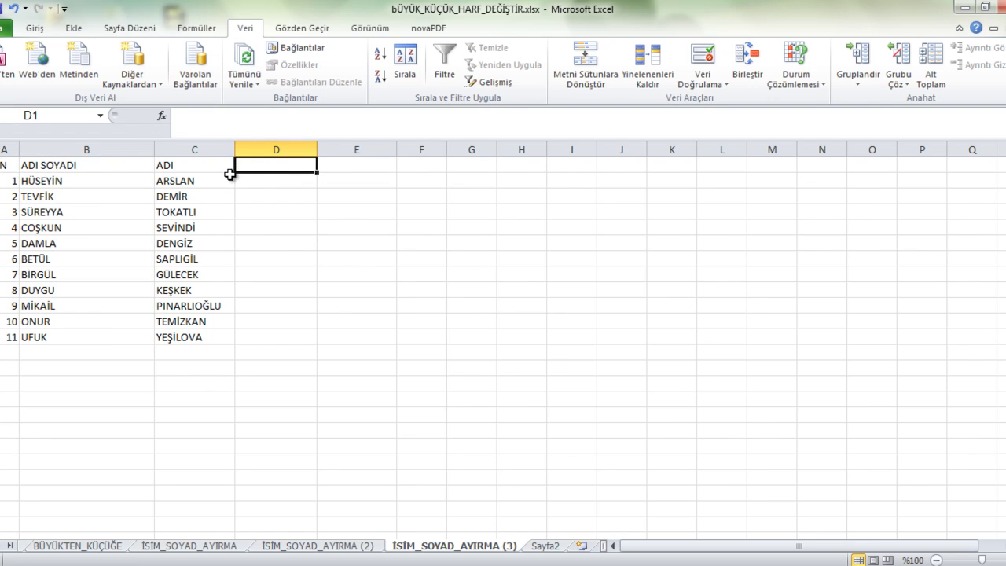
# Change the heading in C1 to SOYADI and narrow column B
pyautogui.click(209, 180)
pyautogui.click(173, 165)
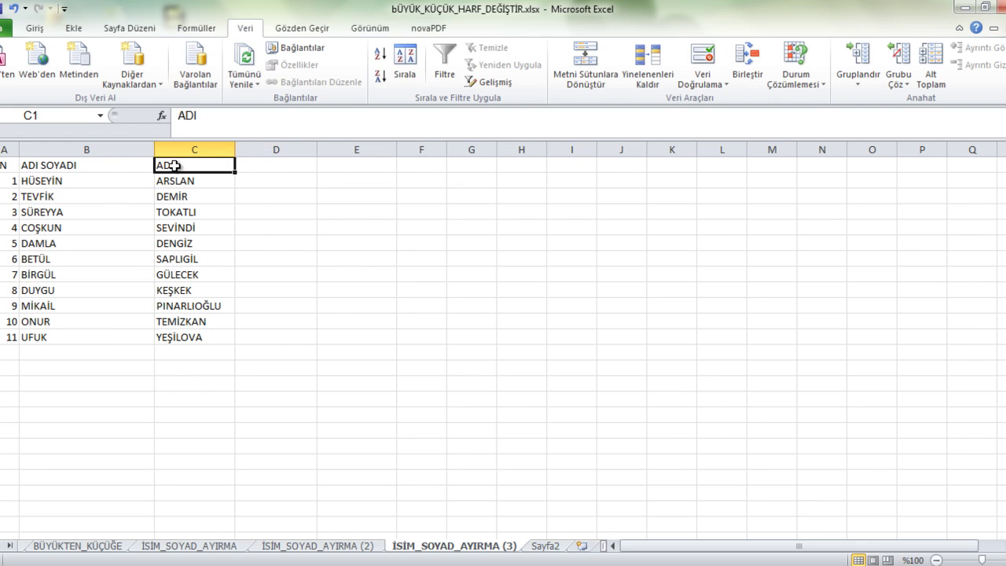
pyautogui.write('S')
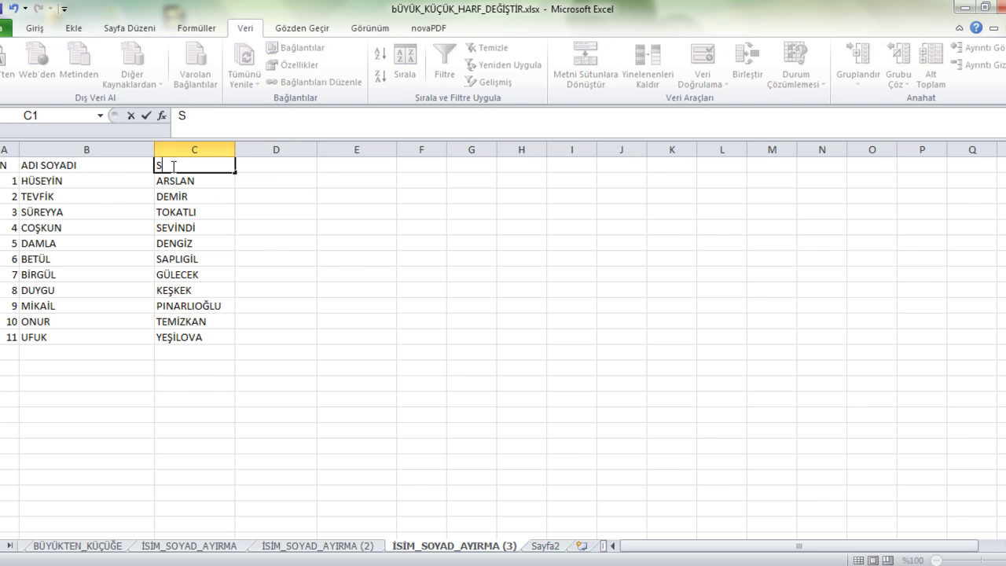
pyautogui.write('OYADI')
pyautogui.click(165, 348)
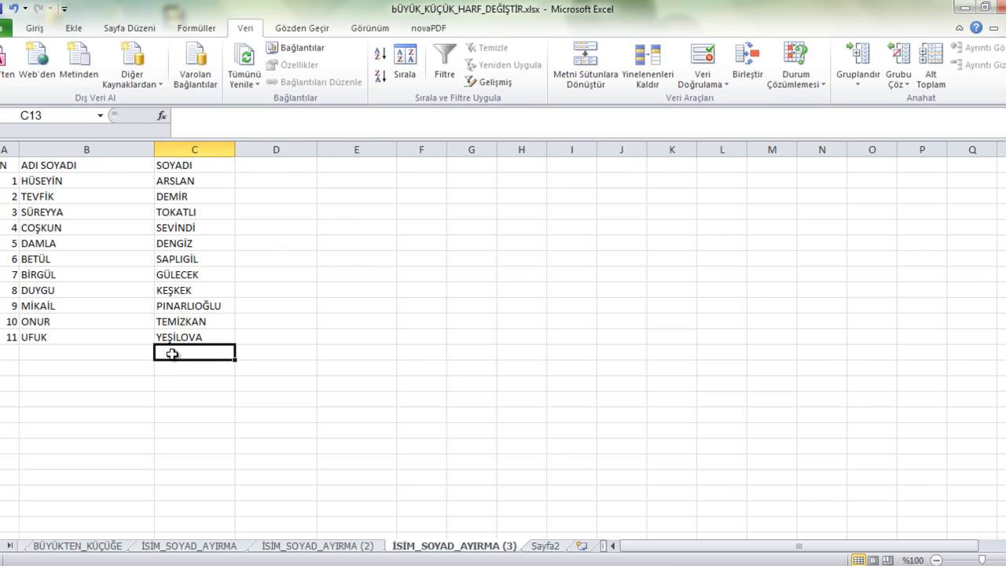
pyautogui.moveTo(155, 151); pyautogui.dragTo(118, 152)
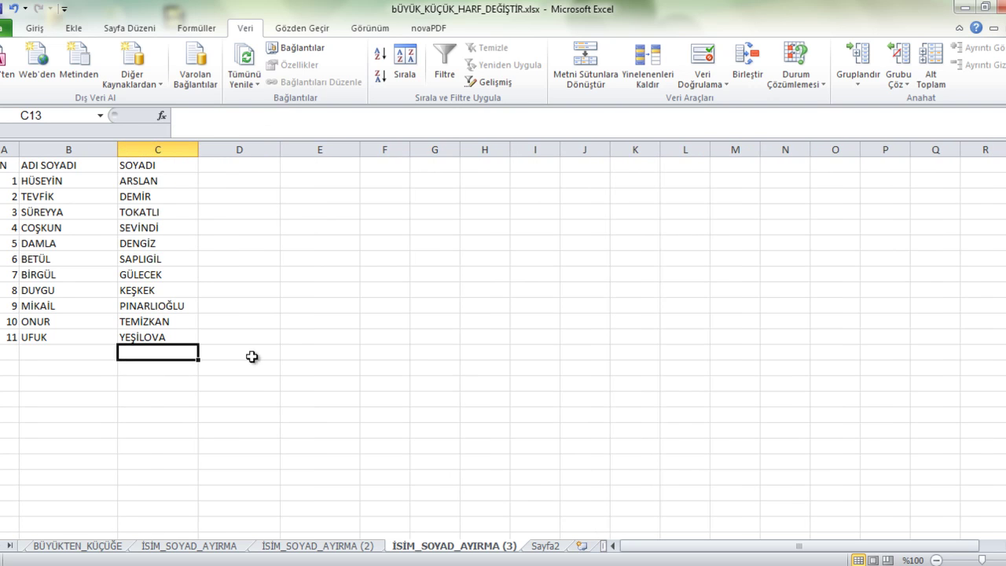
# On the İSİM_SOYAD_AYIRMA (2) sheet, examine the BUL formulas in C2 and C3 that locate the space in each full name
pyautogui.click(319, 546)
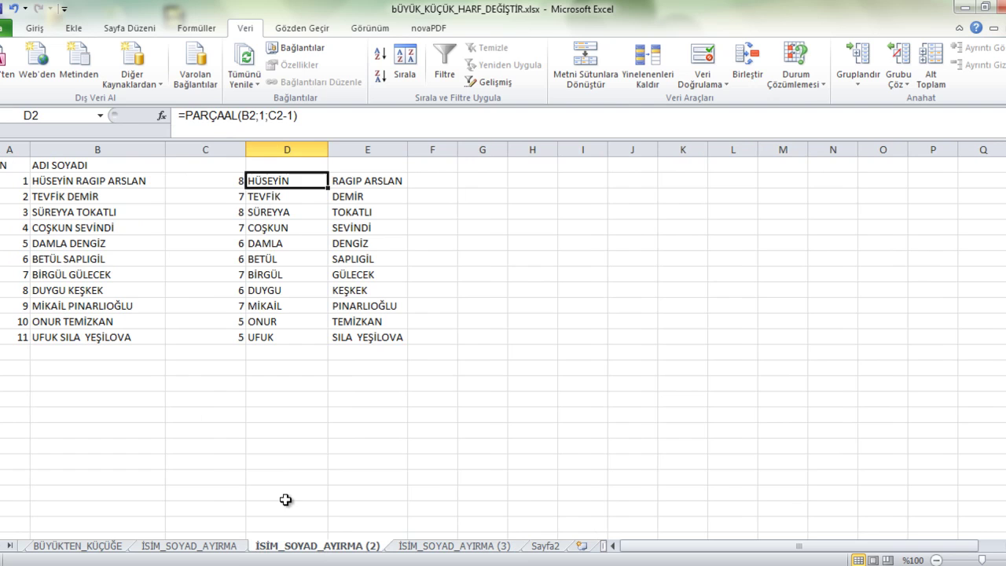
pyautogui.click(234, 548)
pyautogui.click(309, 550)
pyautogui.click(224, 183)
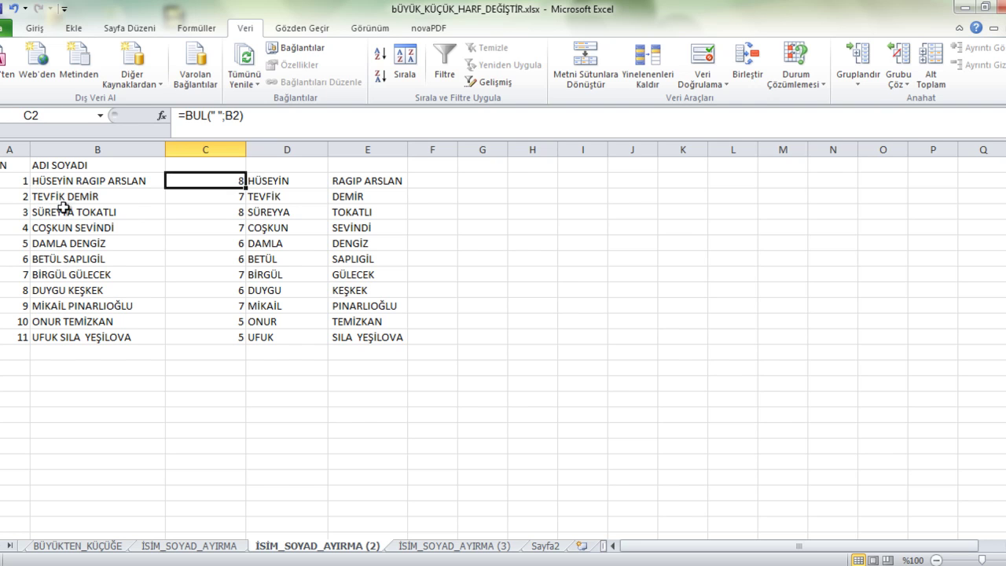
pyautogui.click(182, 197)
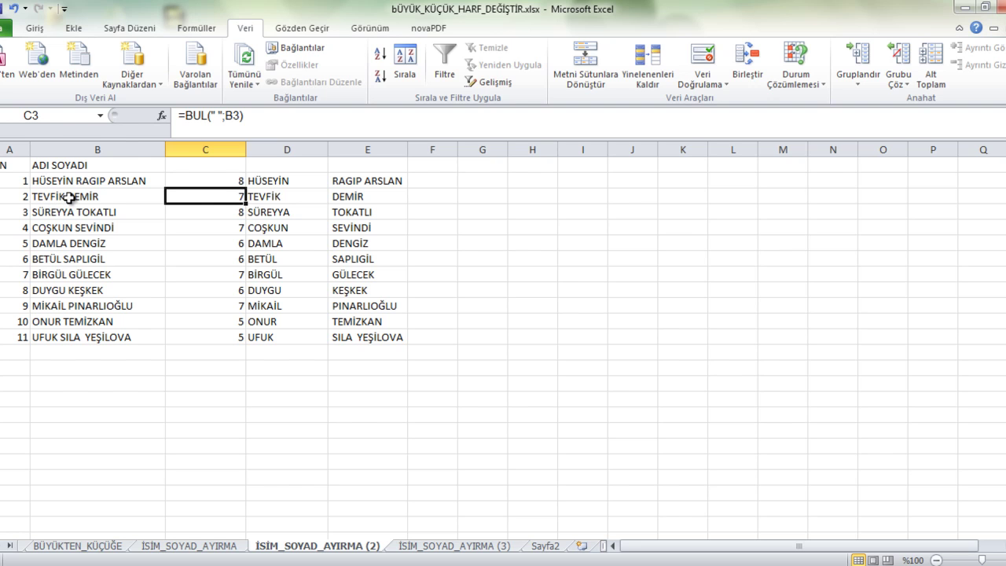
pyautogui.click(236, 198)
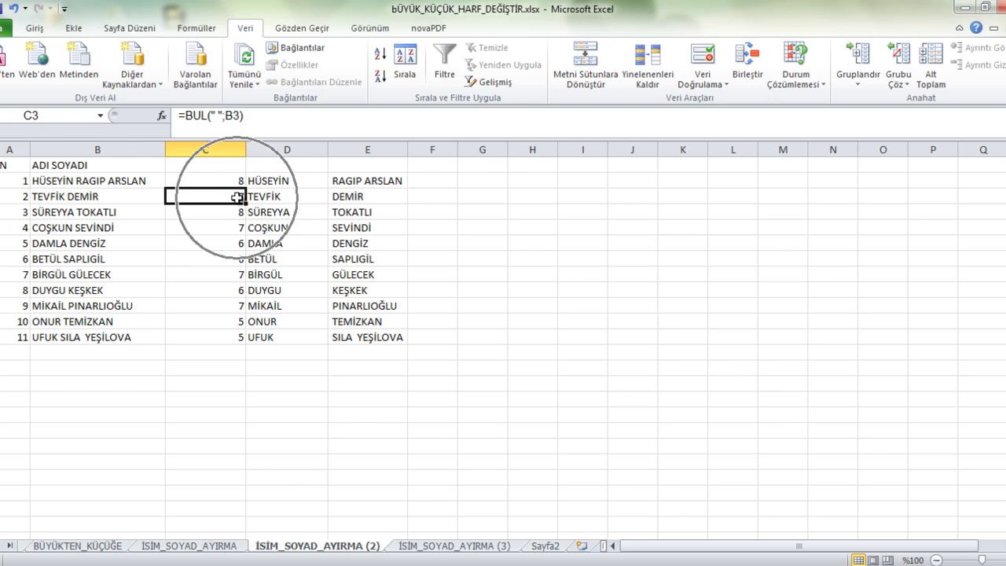
pyautogui.click(229, 176)
# Examine the PARÇAAL formulas in D2 and D3 that extract the first name, comparing them with cells B2 and C2
pyautogui.click(275, 180)
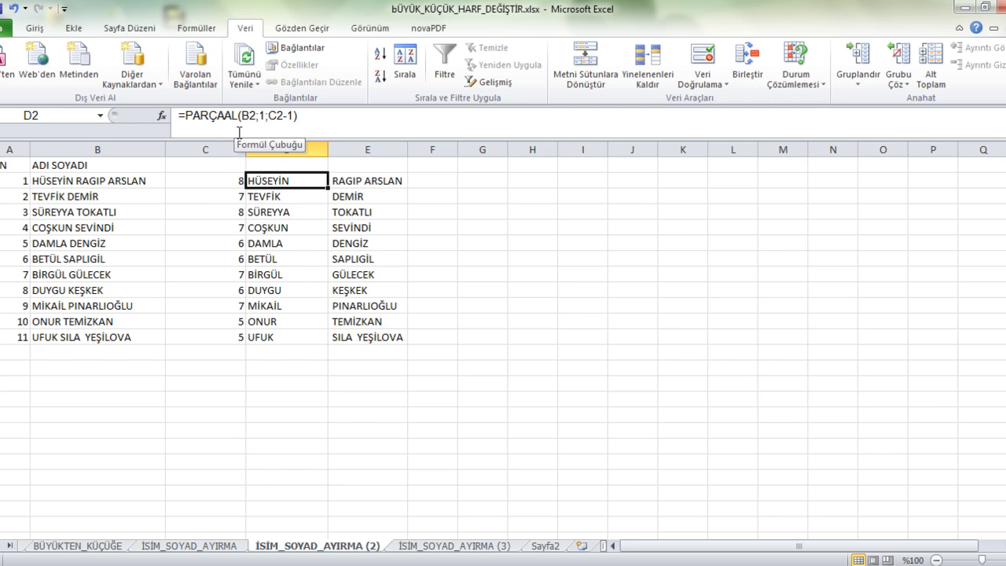
pyautogui.click(106, 183)
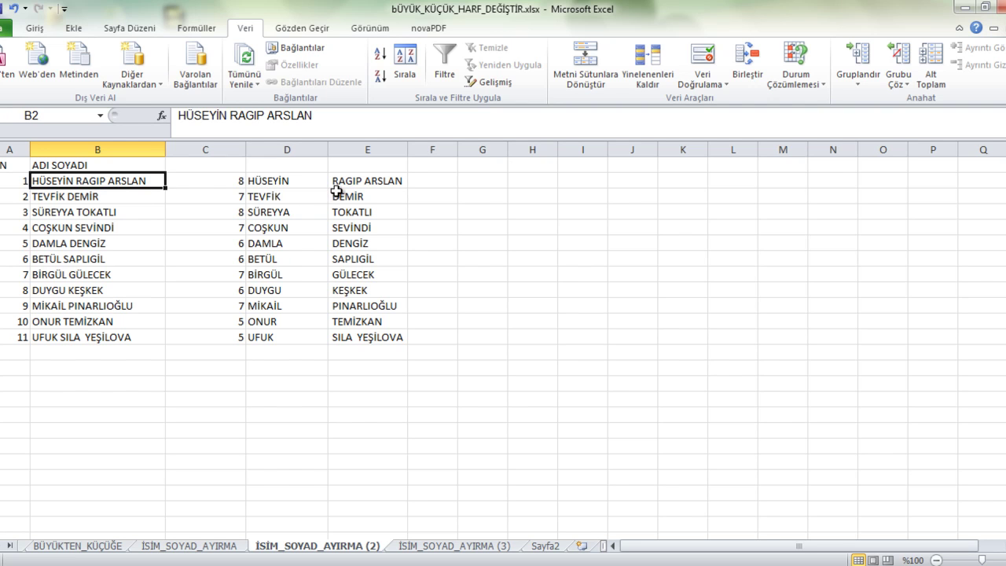
pyautogui.click(272, 184)
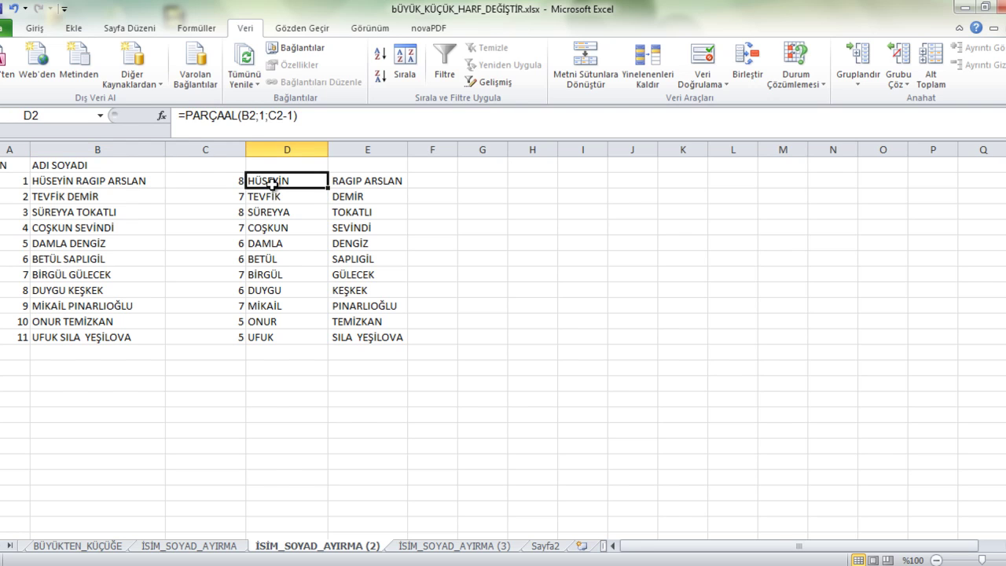
pyautogui.click(107, 180)
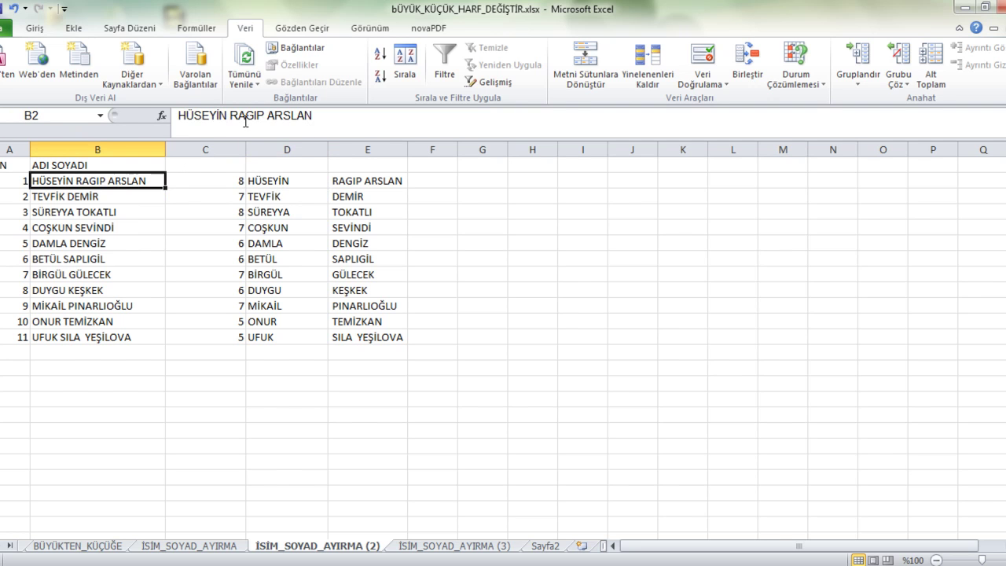
pyautogui.click(283, 181)
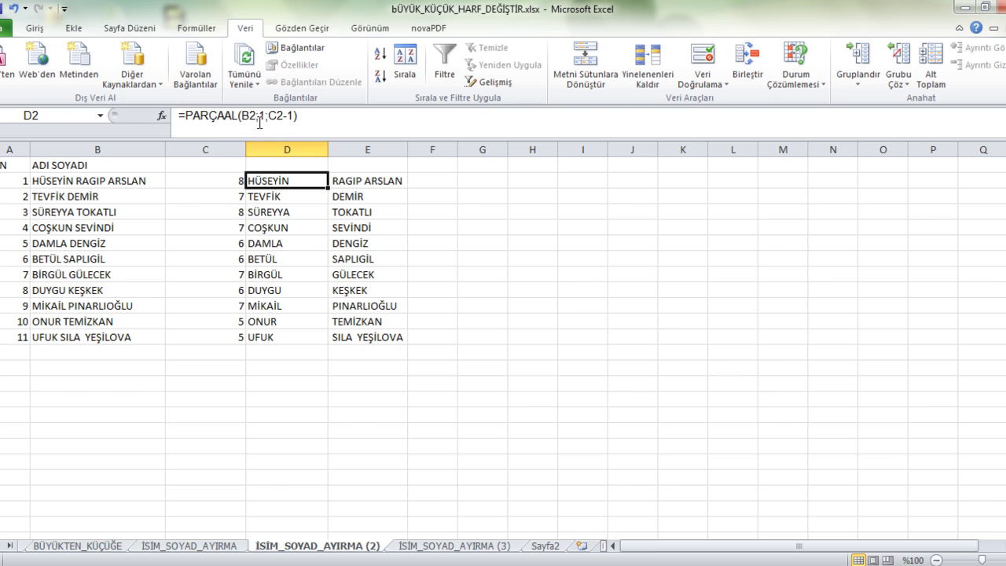
pyautogui.click(228, 178)
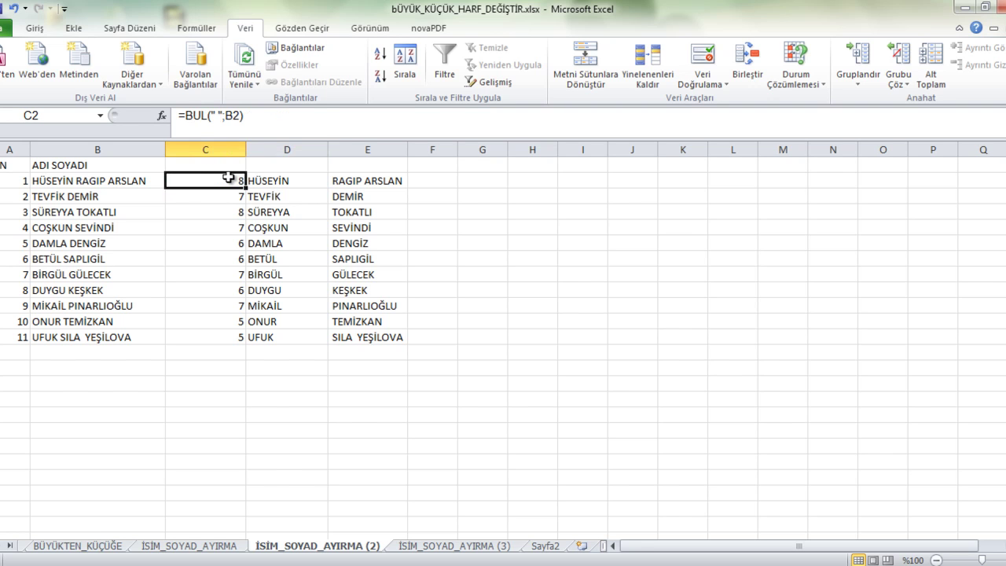
pyautogui.click(227, 178)
pyautogui.click(263, 181)
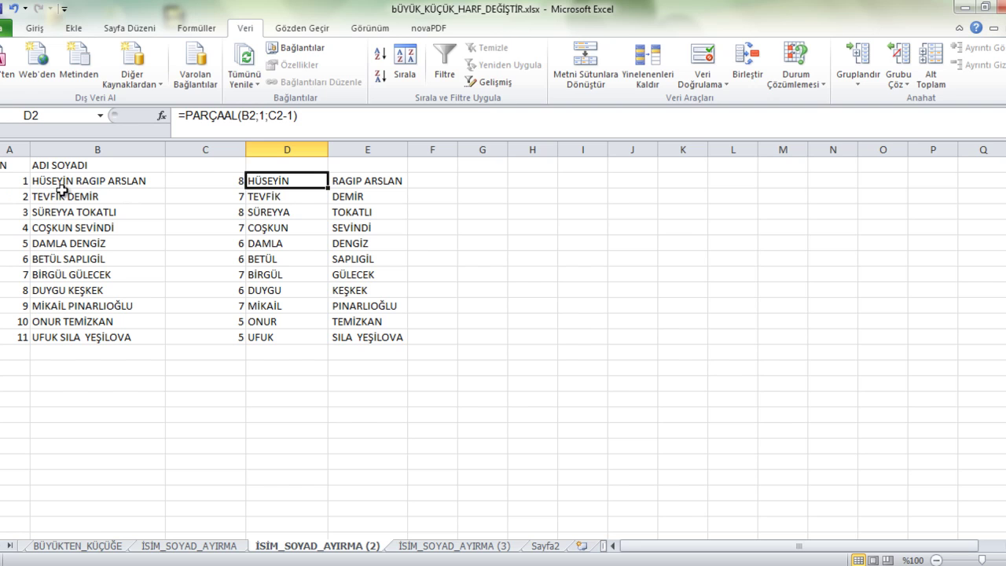
pyautogui.click(278, 194)
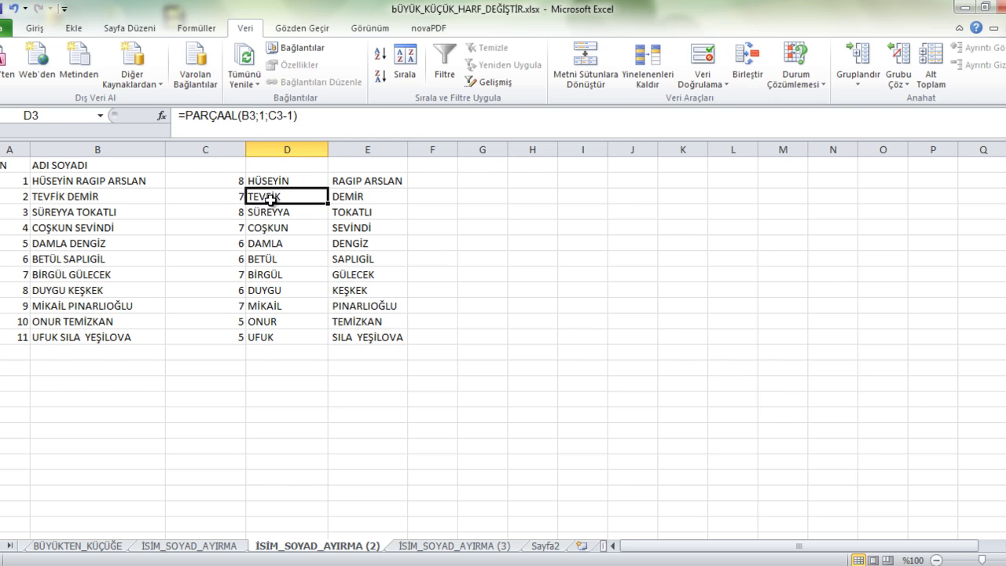
# Examine the PARÇAAL formula in E2 that extracts the surname and compare it with the formulas in C2 and D2
pyautogui.click(350, 184)
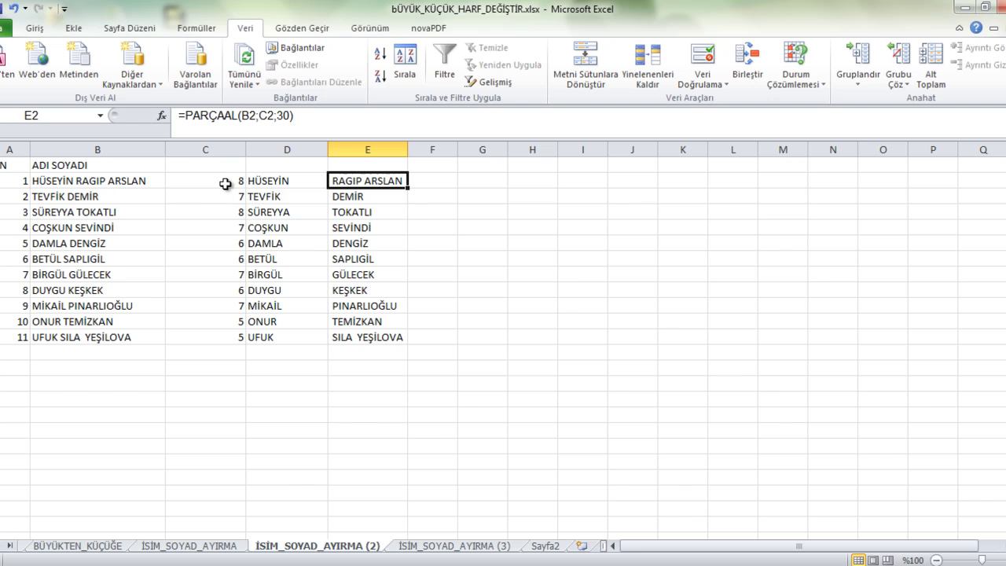
pyautogui.press('ctrl')
pyautogui.click(227, 183)
pyautogui.click(346, 183)
pyautogui.click(266, 178)
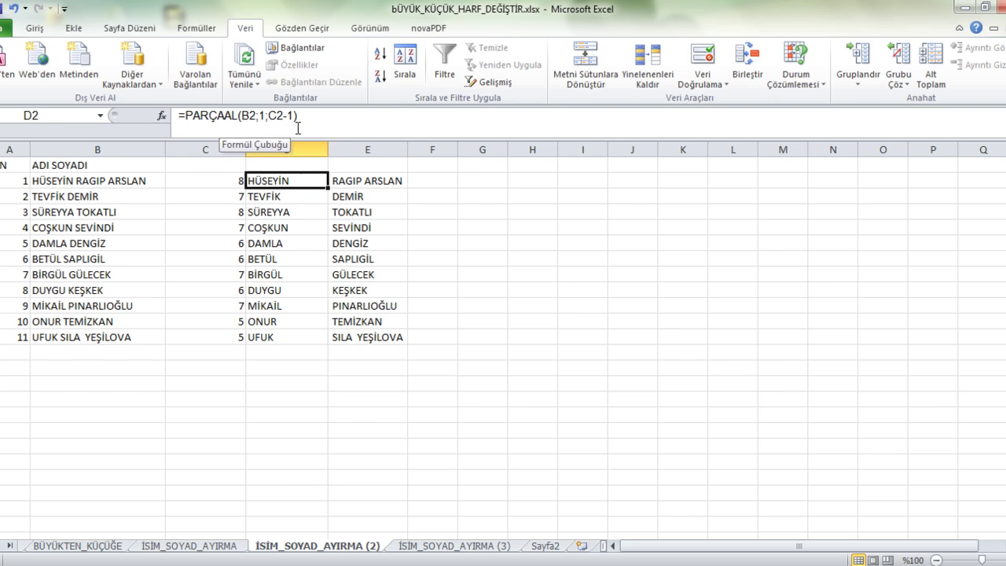
# Hide helper column C, which holds the space positions
pyautogui.click(235, 180)
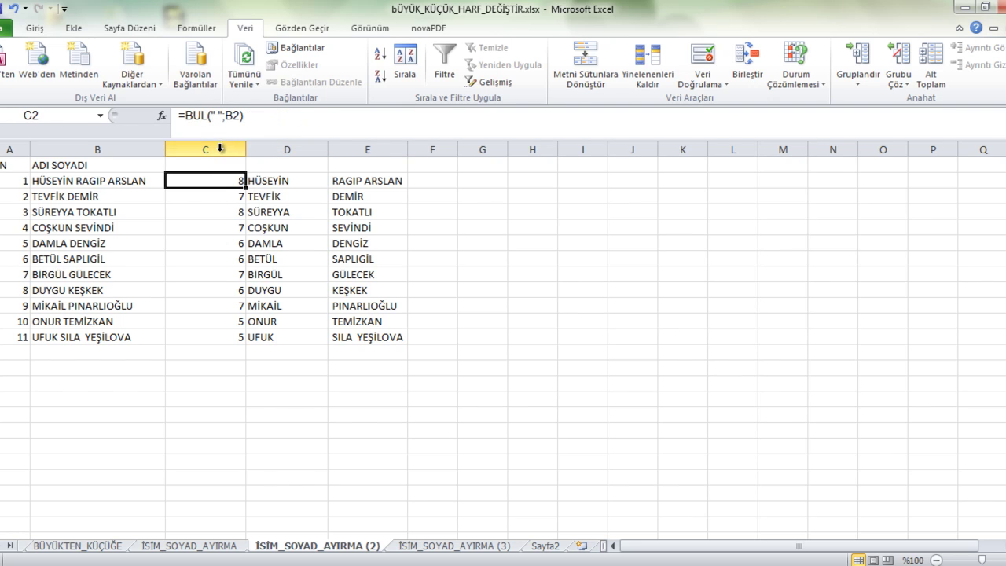
pyautogui.rightClick(220, 149)
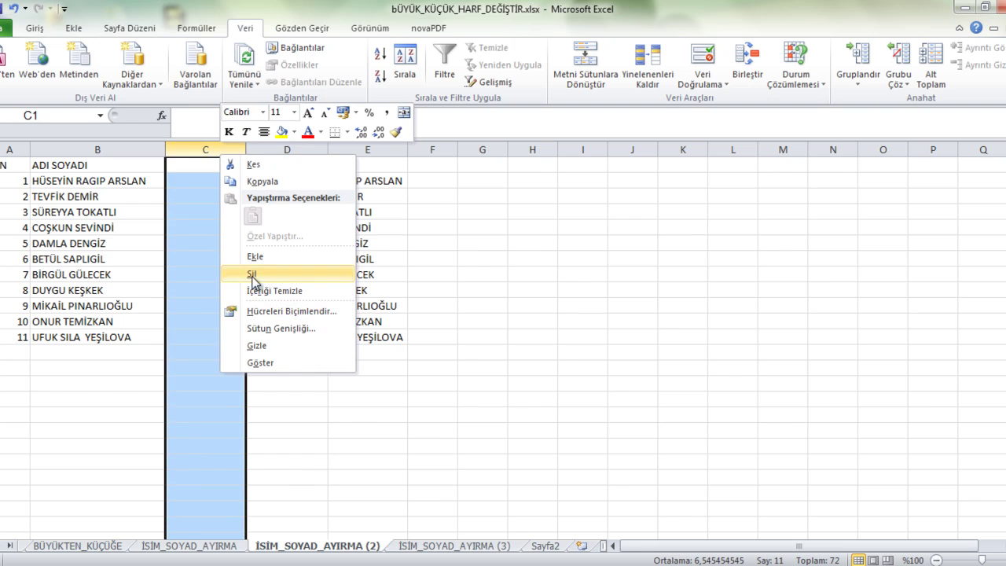
pyautogui.click(254, 348)
pyautogui.click(220, 369)
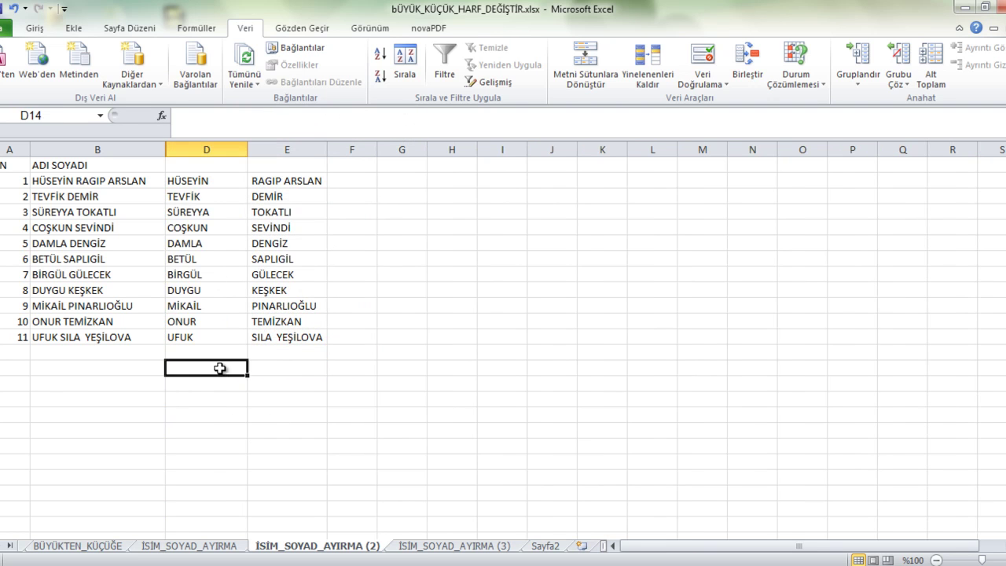
# Check the name formulas in D2, E3 and E2, and open the İSİM_SOYAD_AYIRMA sheet
pyautogui.click(218, 182)
pyautogui.click(258, 195)
pyautogui.click(264, 180)
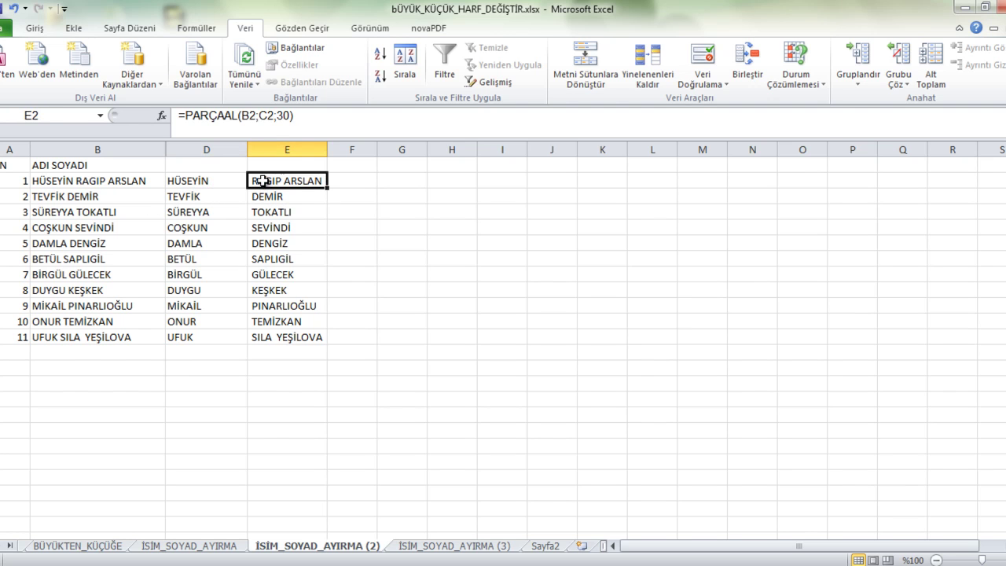
pyautogui.click(219, 548)
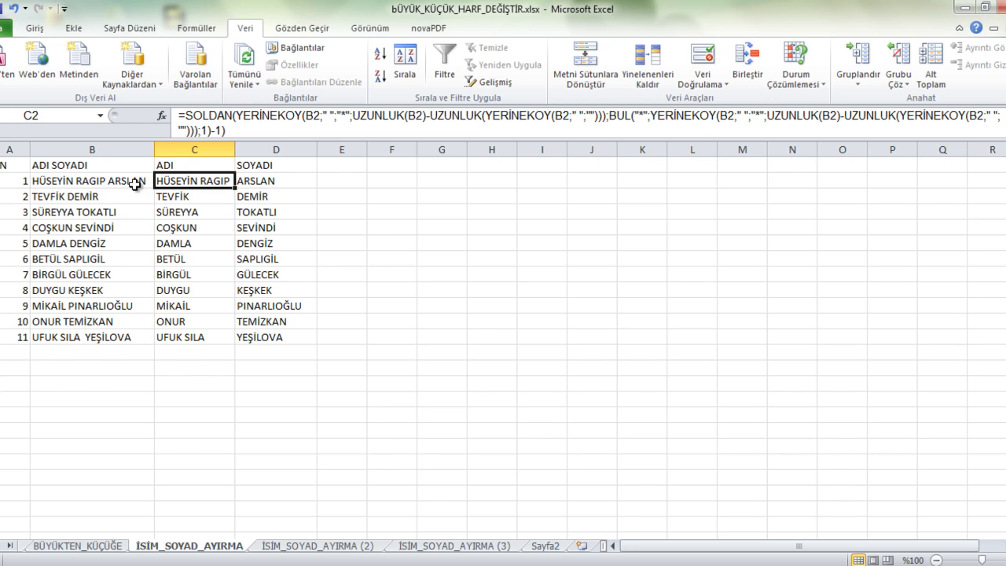
# Enlarge the formula bar to examine the SOLDAN formula in C2, and check the PARÇAAL surname formula in D2
pyautogui.click(198, 124)
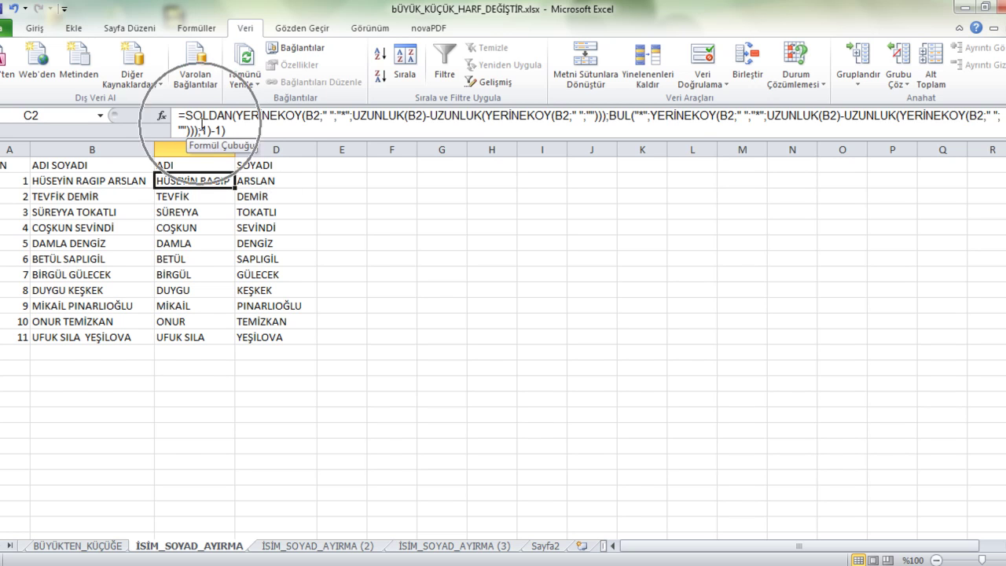
pyautogui.click(177, 115)
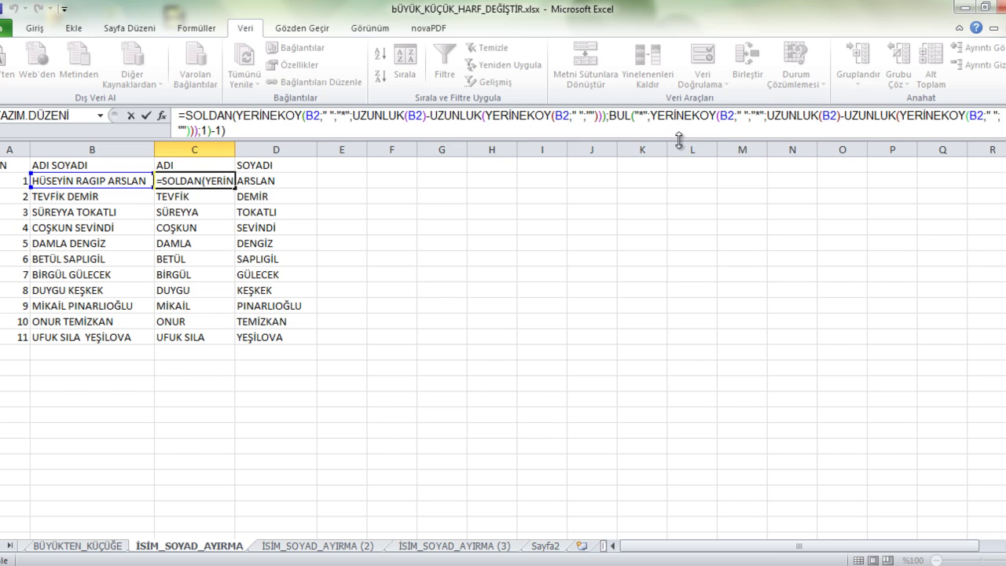
pyautogui.moveTo(679, 140); pyautogui.dragTo(684, 167)
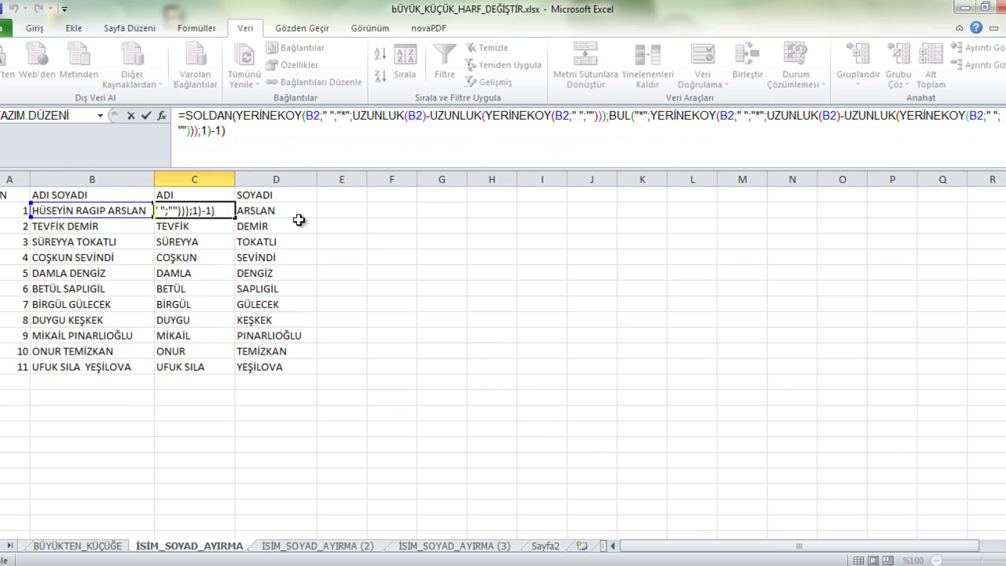
pyautogui.click(259, 211)
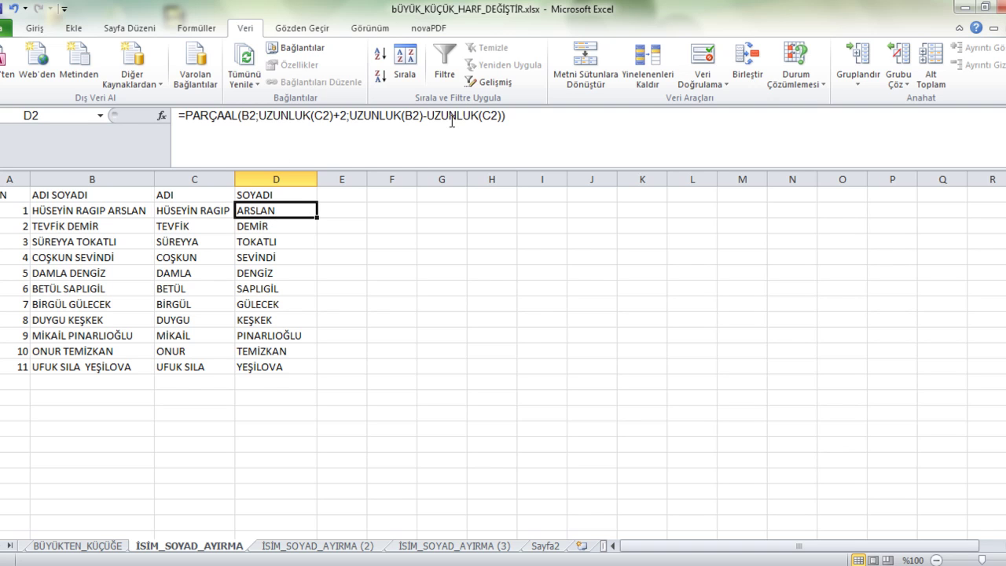
# Fill the SOLDAN first-name formula from C2 down through C12
pyautogui.click(173, 213)
pyautogui.click(235, 217)
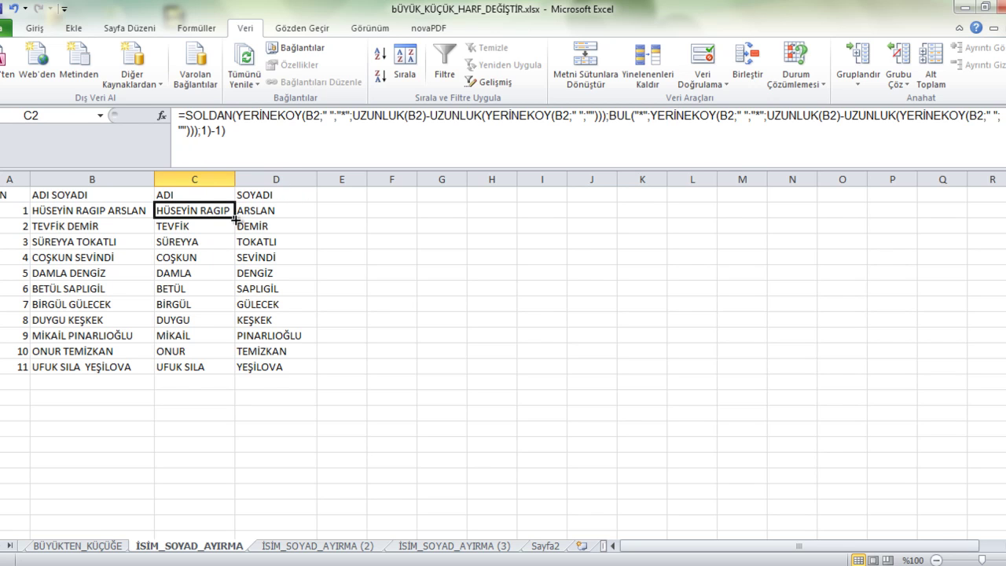
pyautogui.moveTo(235, 222); pyautogui.dragTo(241, 373)
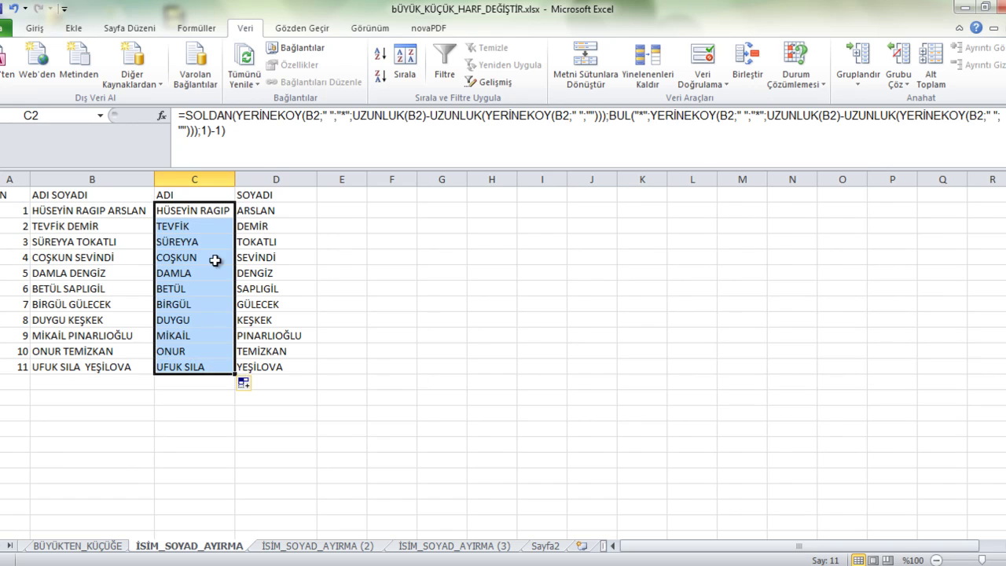
# Compare the full name in B2 with the first-name formula in C2 and the surname formula in D2
pyautogui.click(285, 208)
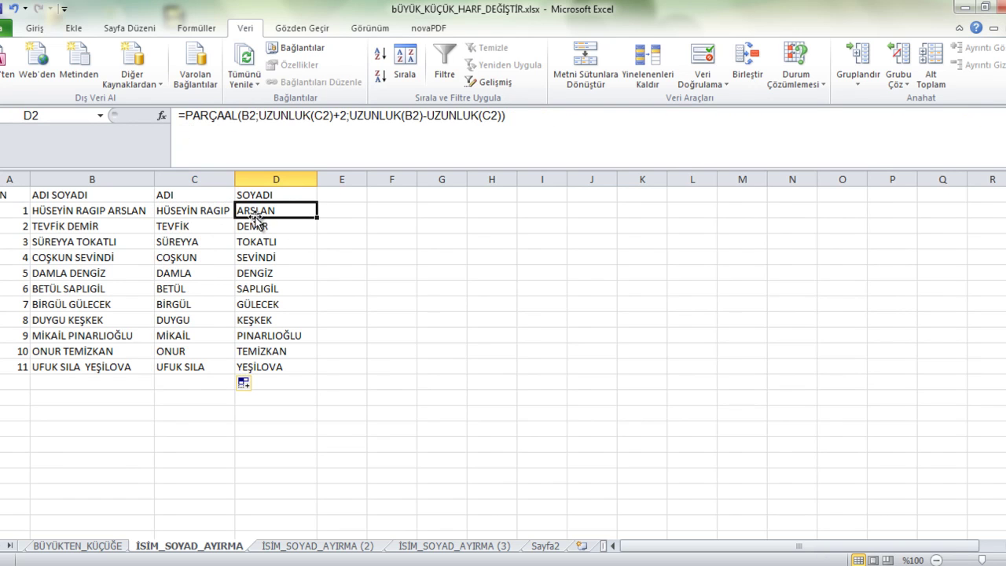
pyautogui.click(109, 214)
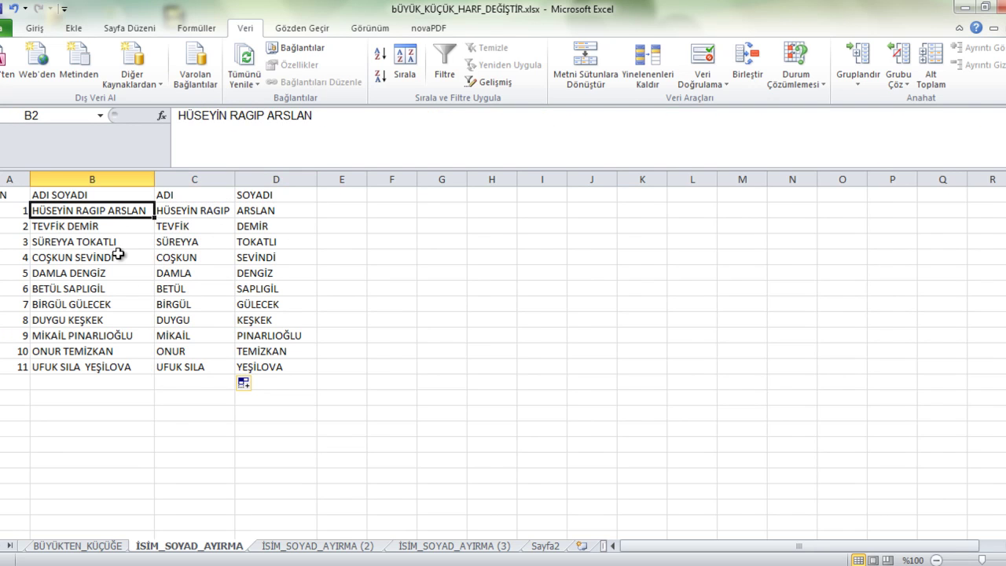
pyautogui.click(190, 381)
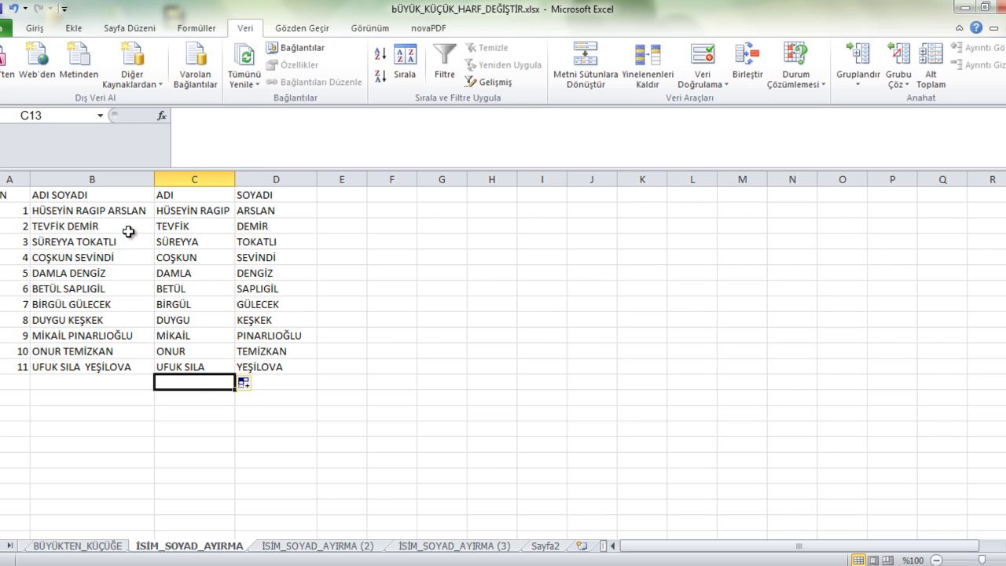
pyautogui.click(202, 210)
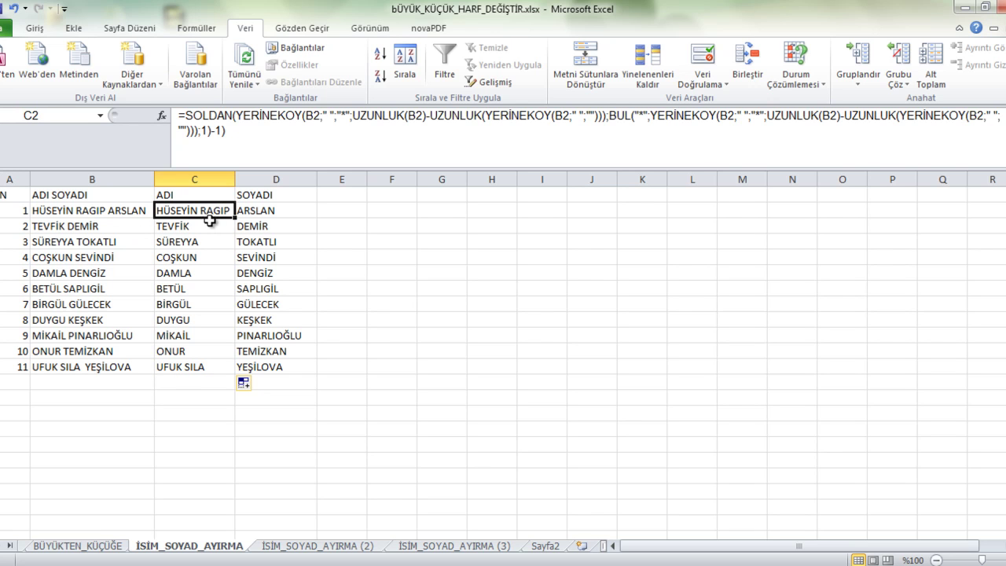
pyautogui.click(264, 210)
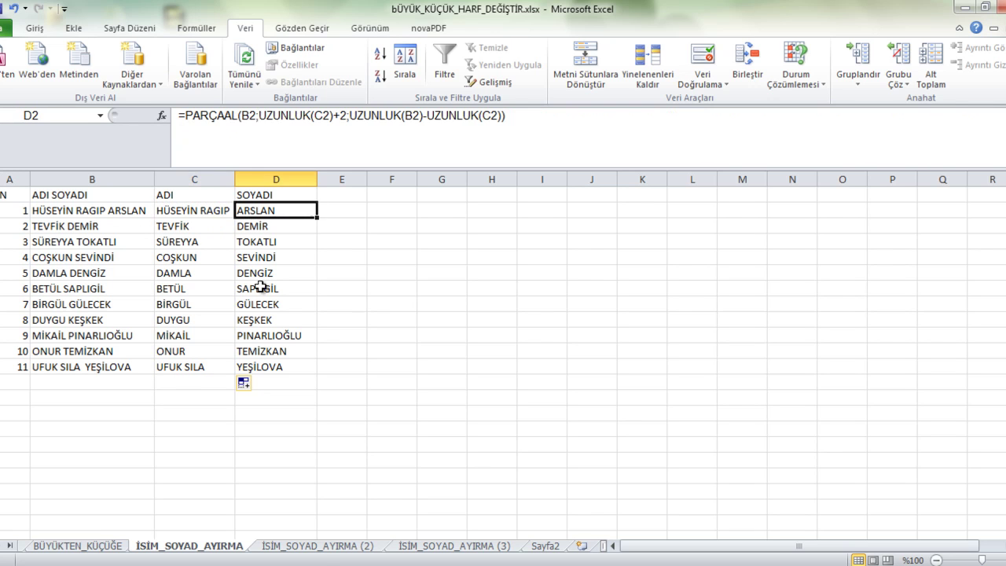
# Open the İSİM_SOYAD_AYIRMA (2) sheet and examine the arguments of the PARÇAAL formula in E2, leaving it unedited
pyautogui.click(327, 548)
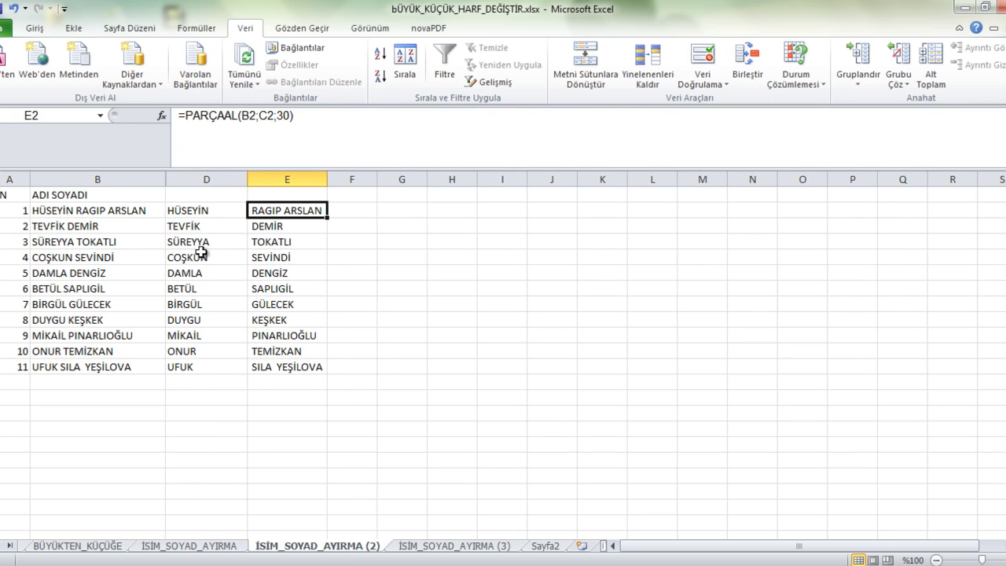
pyautogui.click(257, 213)
pyautogui.doubleClick(283, 211)
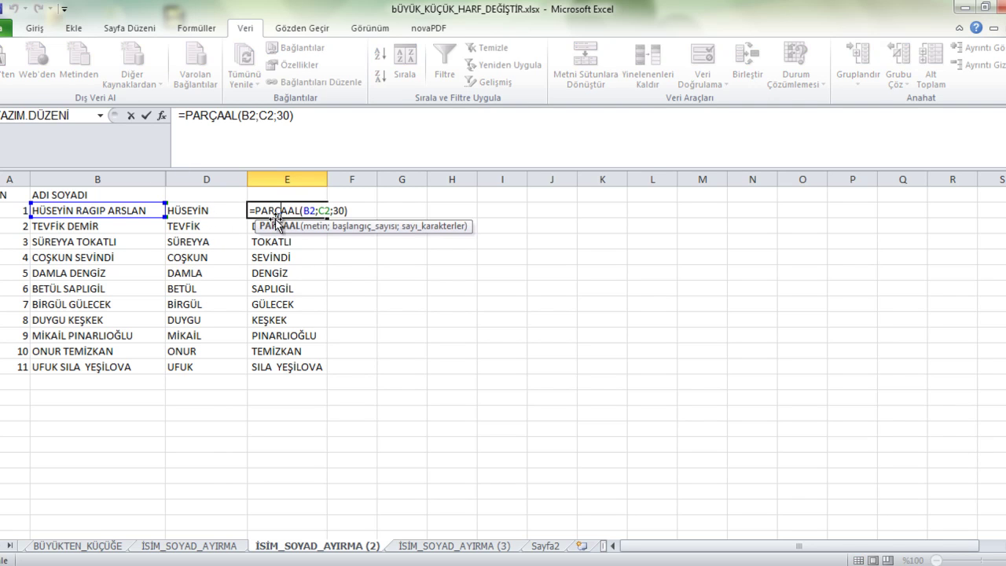
pyautogui.press('Escape')
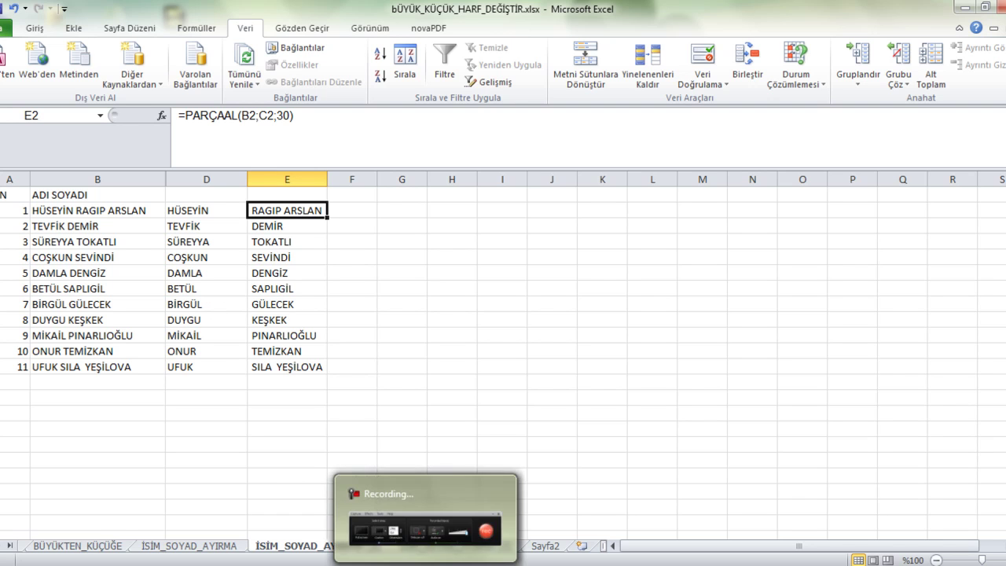
pyautogui.click(427, 565)
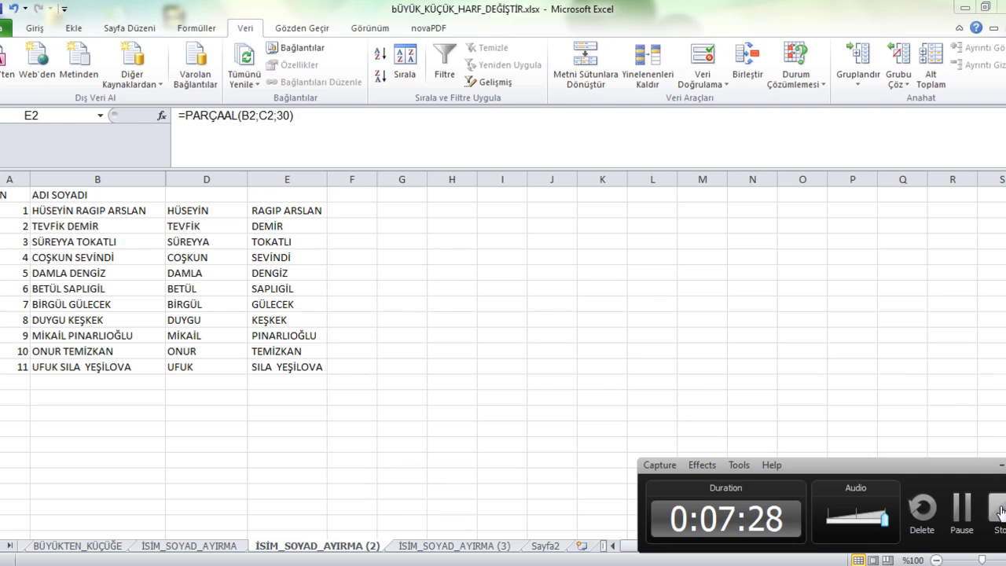